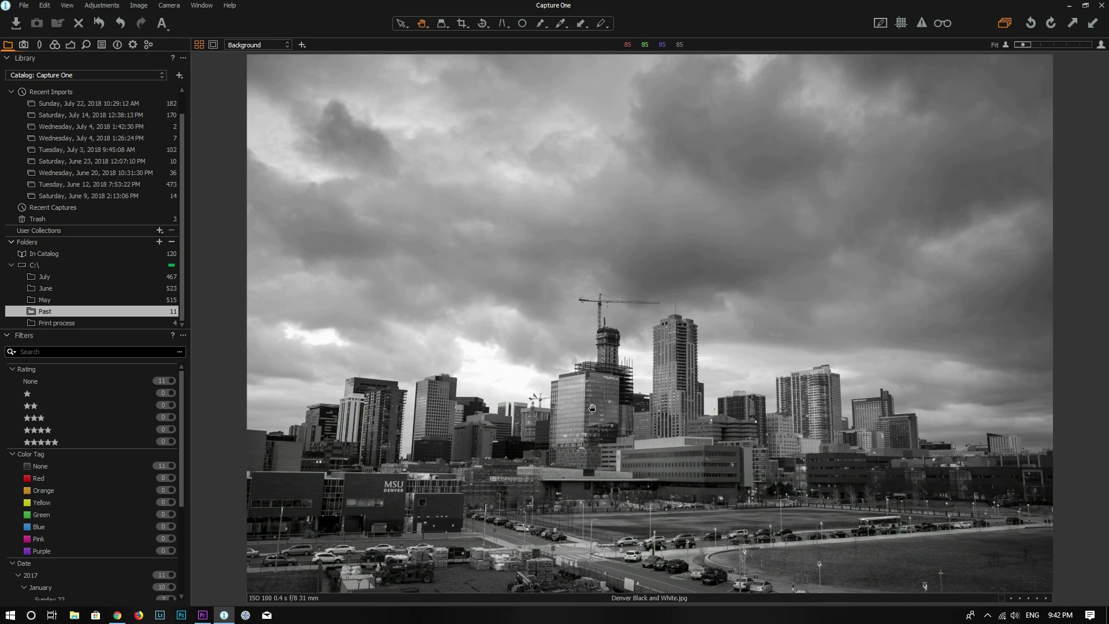
Inspect the skyline's leaning buildings at 100% zoom, then return to the full view.
left_click(336, 430)
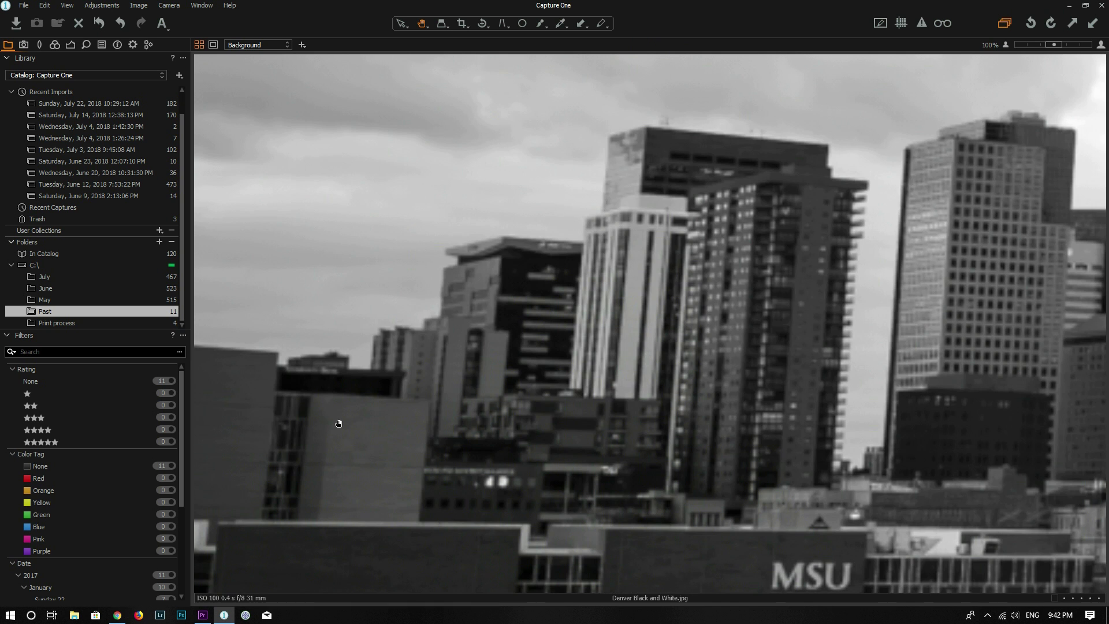
left_click_drag(625, 306, 546, 356)
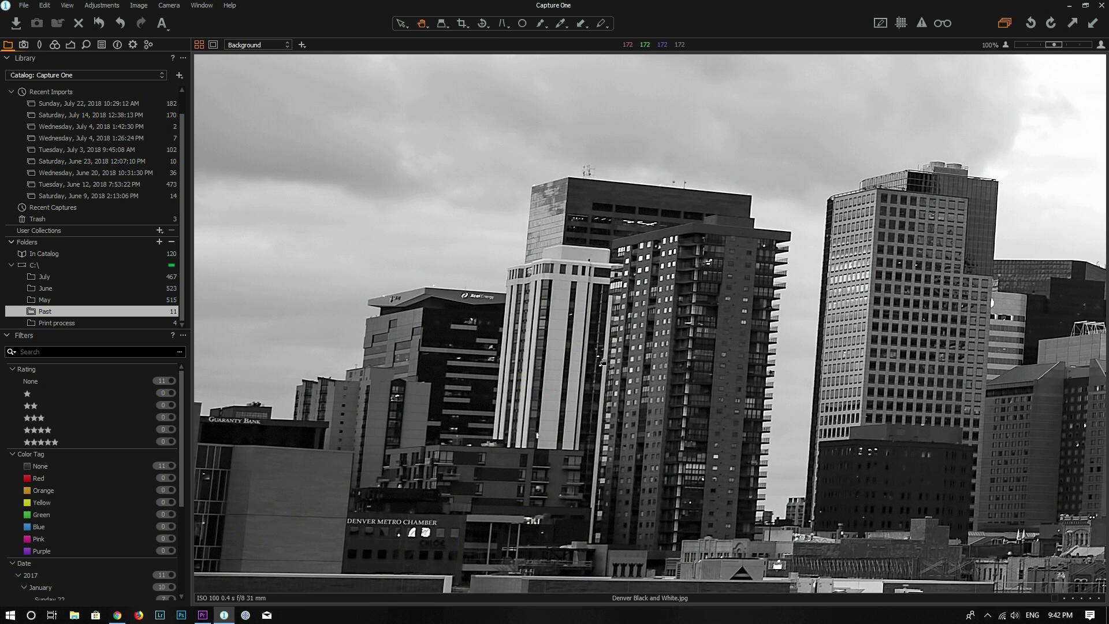
left_click(603, 361)
left_click(908, 435)
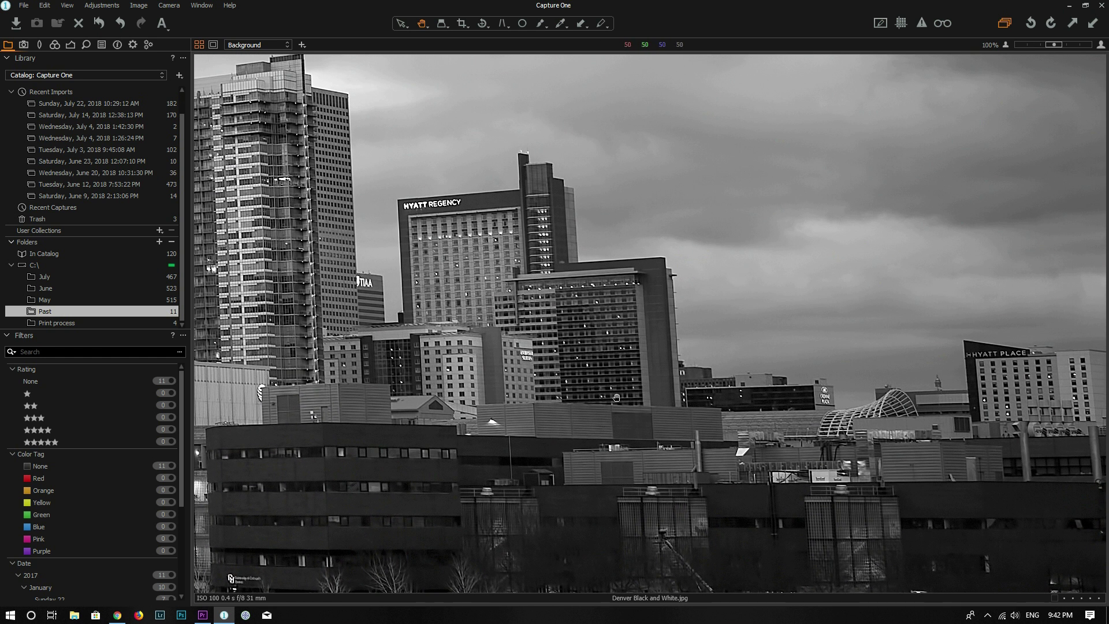
left_click(597, 328)
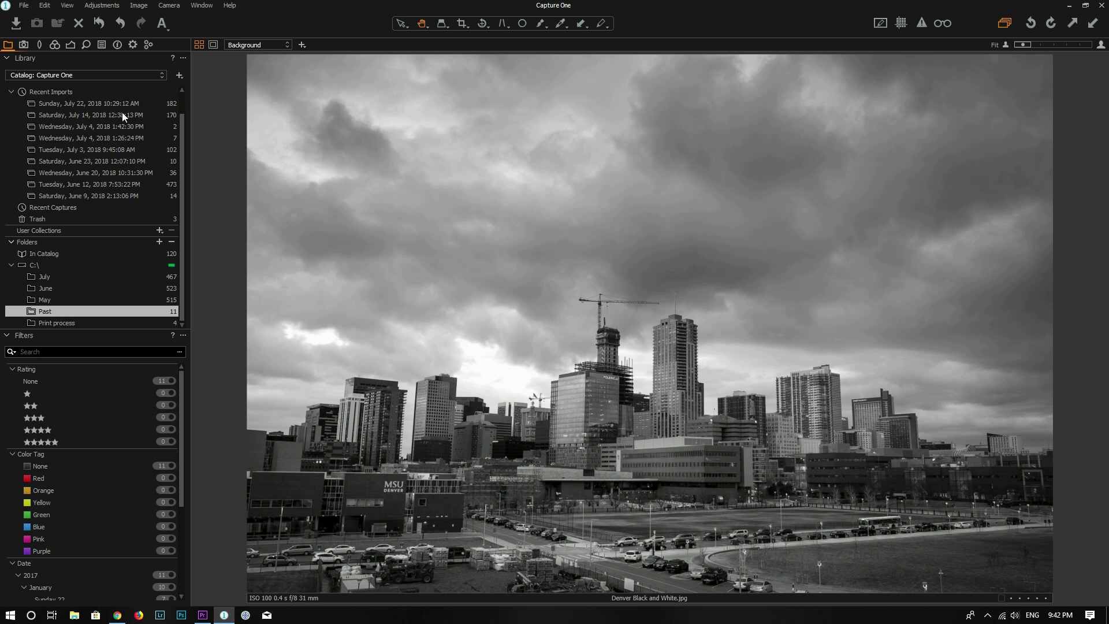
Show the Lens tools, including Keystone, and check the Add Tool menu options.
left_click(38, 45)
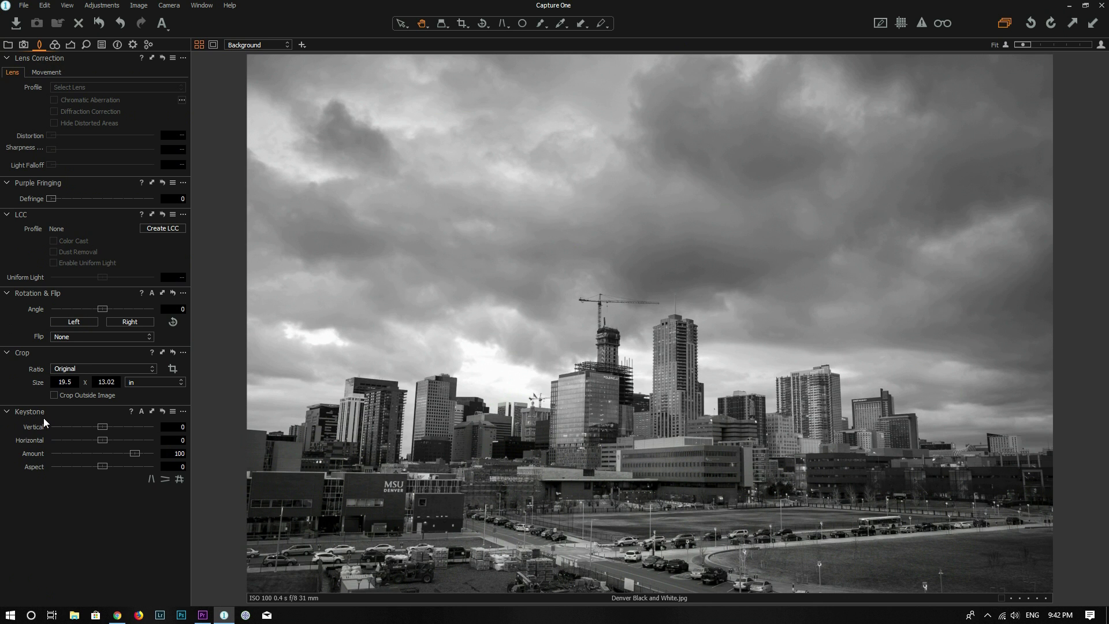
right_click(64, 512)
mouse_move(98, 519)
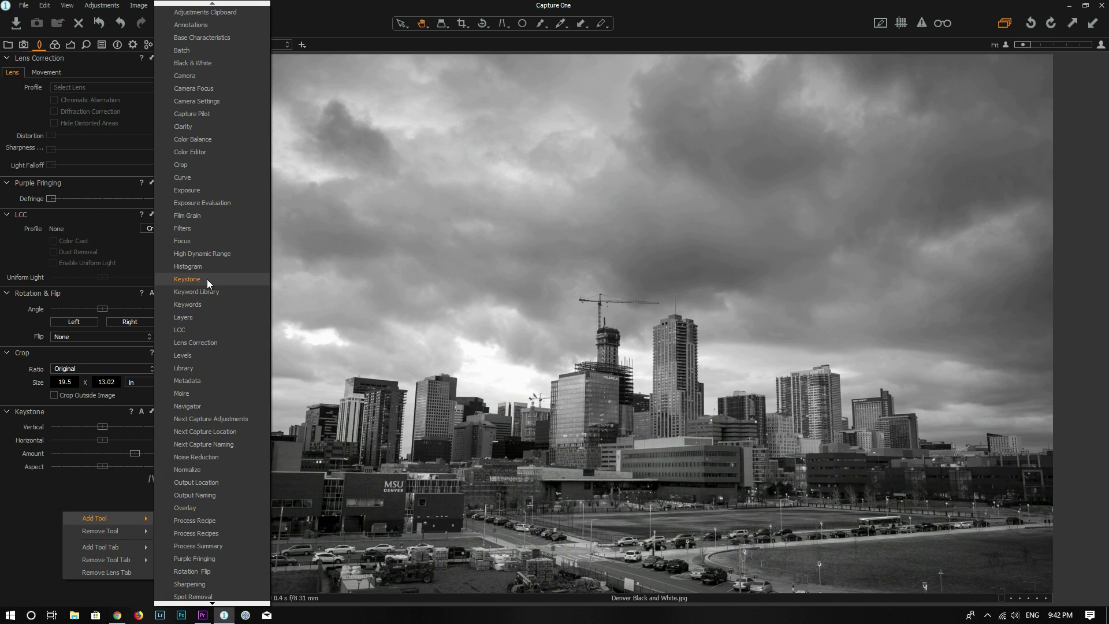
left_click(41, 522)
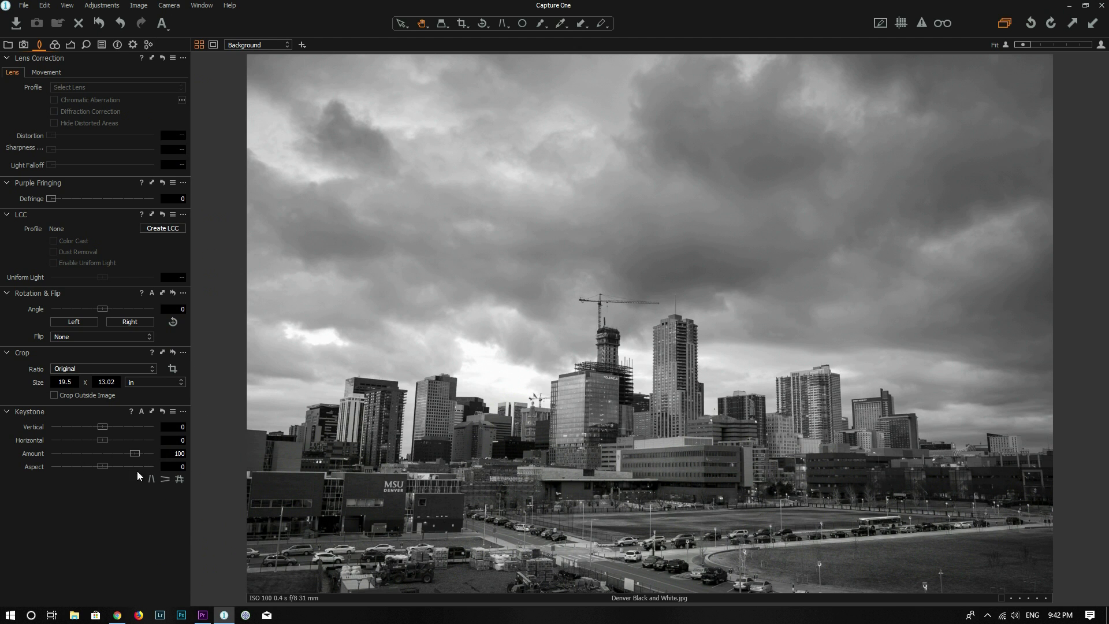
Try the vertical, horizontal and combined keystone guides, then bring up the keystone mode choices.
left_click(151, 479)
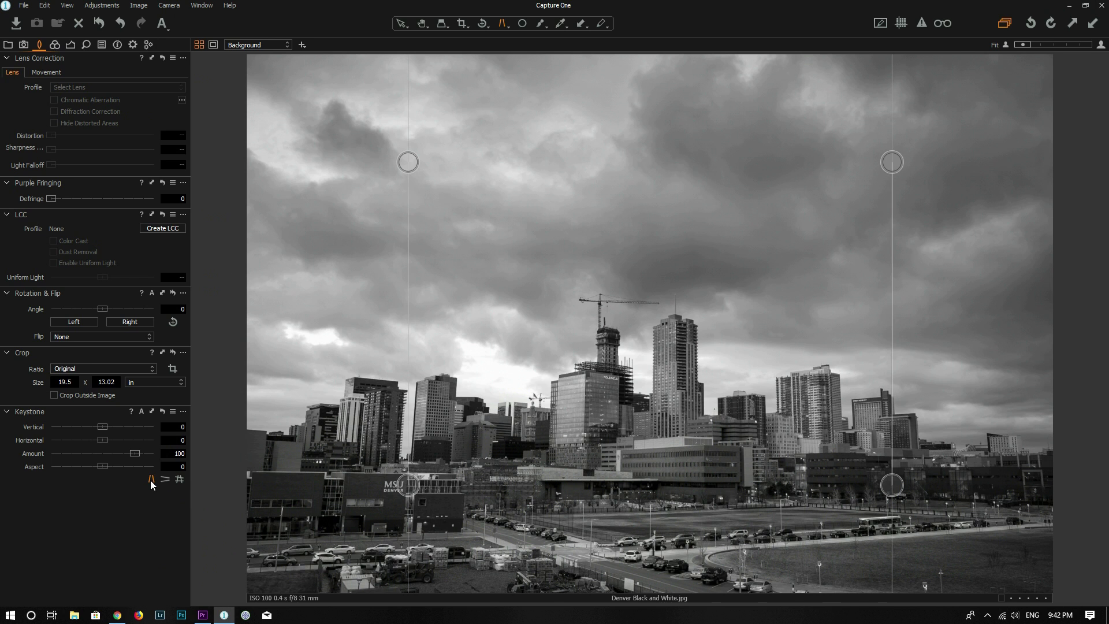
left_click(165, 480)
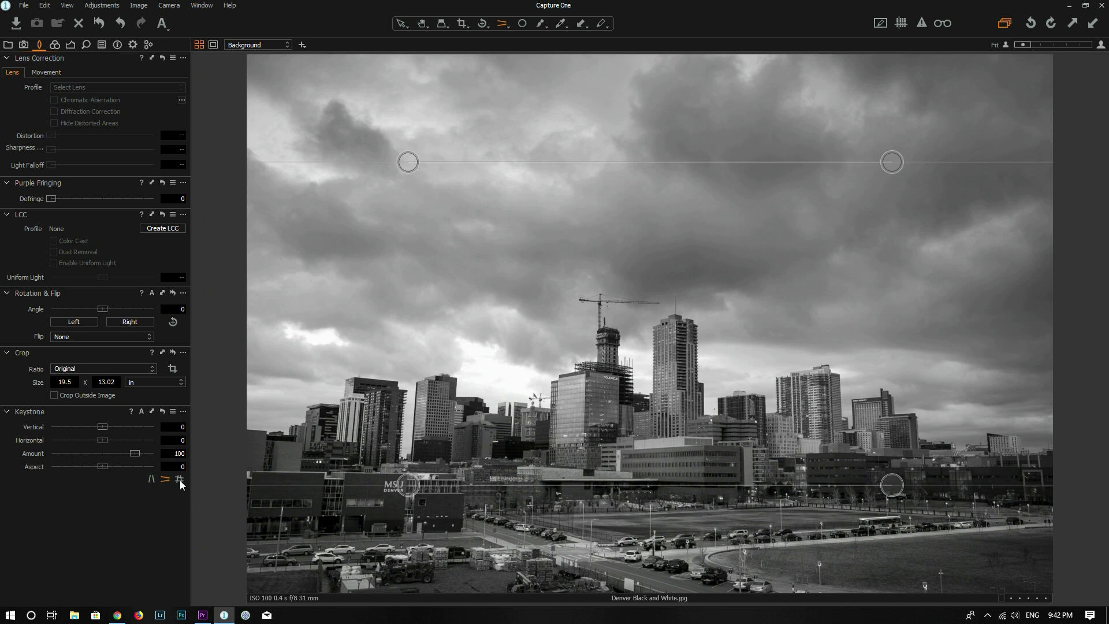
left_click(180, 480)
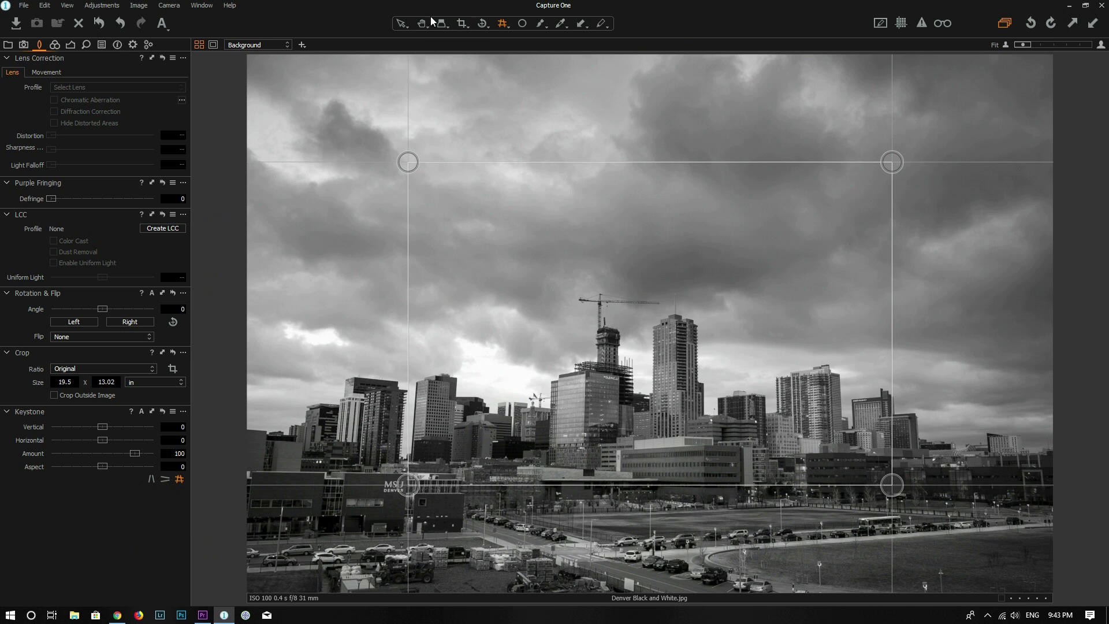
left_click(503, 26)
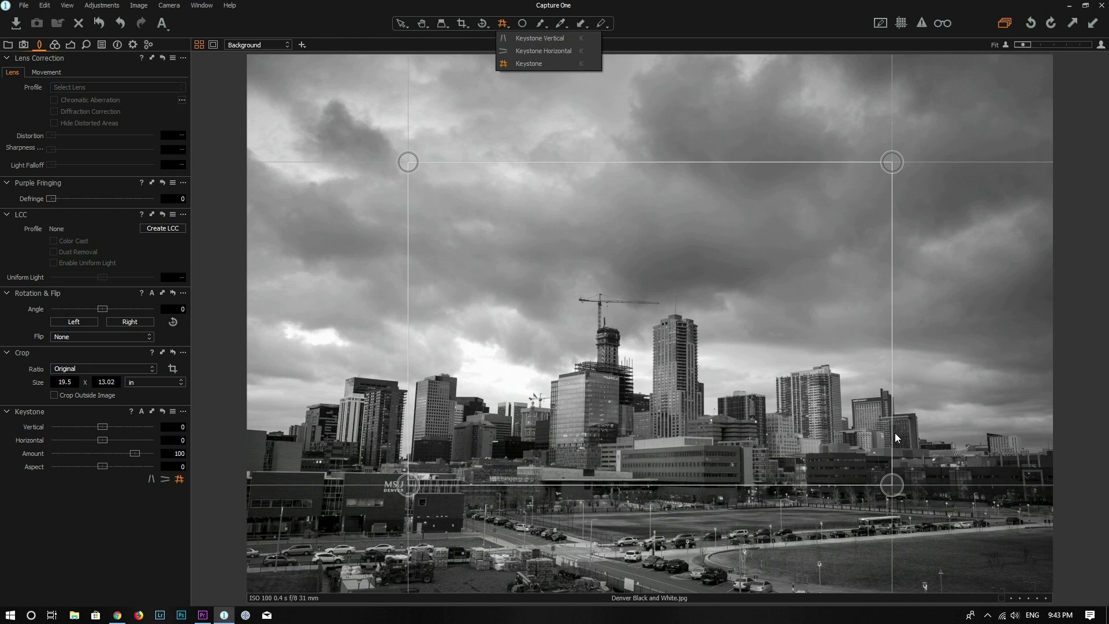
Switch to Keystone Vertical and drag the left guide roughly onto a building edge.
left_click(527, 41)
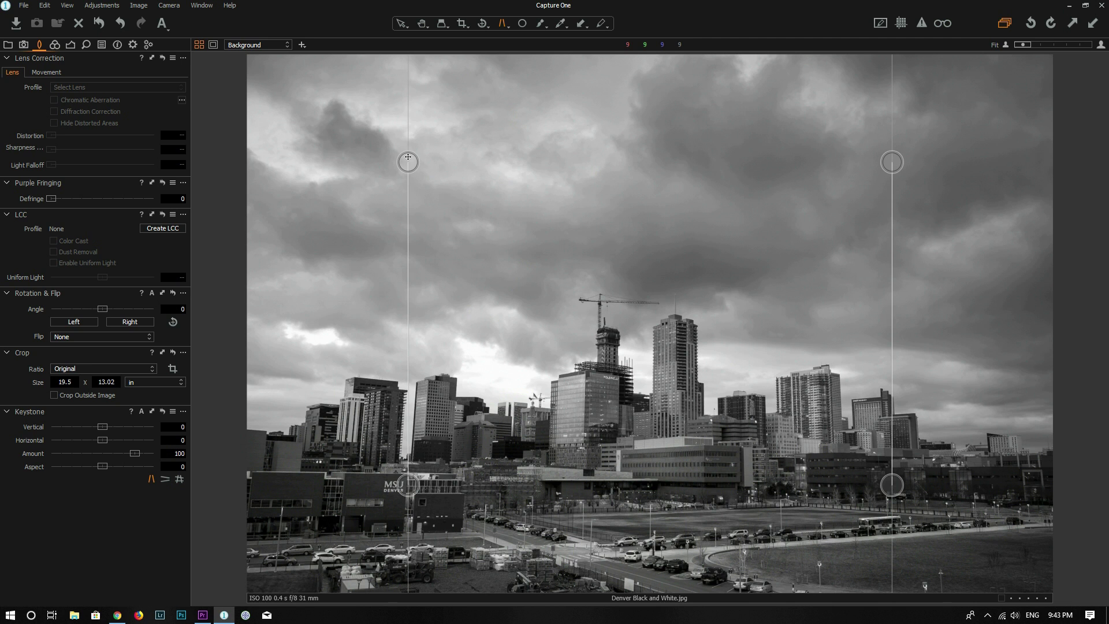
left_click_drag(408, 163, 342, 399)
left_click_drag(407, 484, 335, 458)
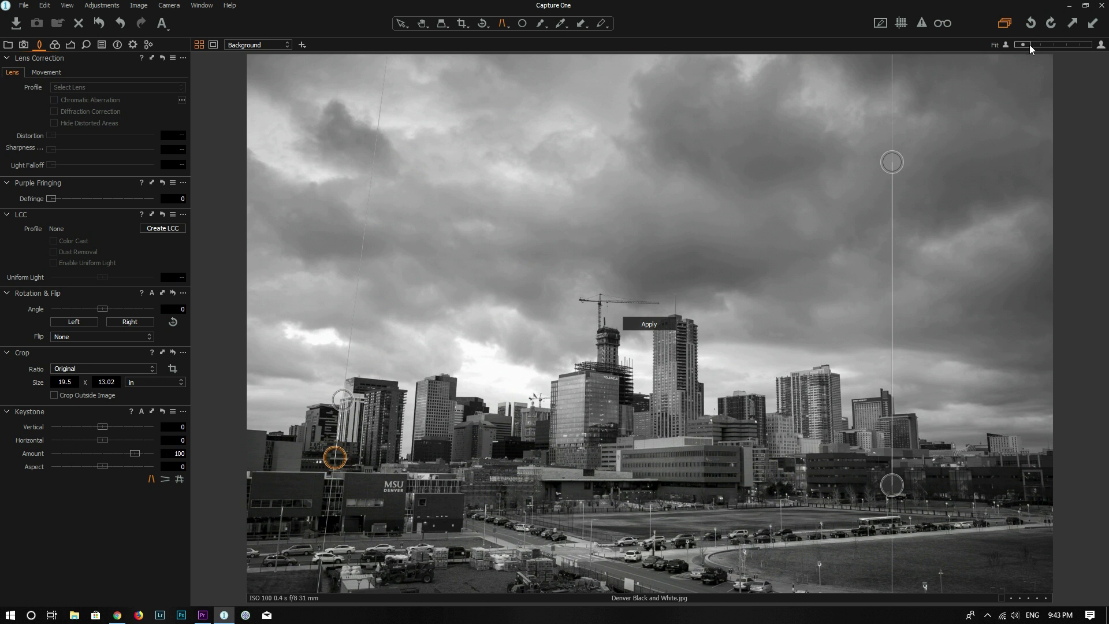
At 100% zoom, fine-tune the left guide along the tall white tower's edge.
left_click_drag(1031, 49, 1053, 46)
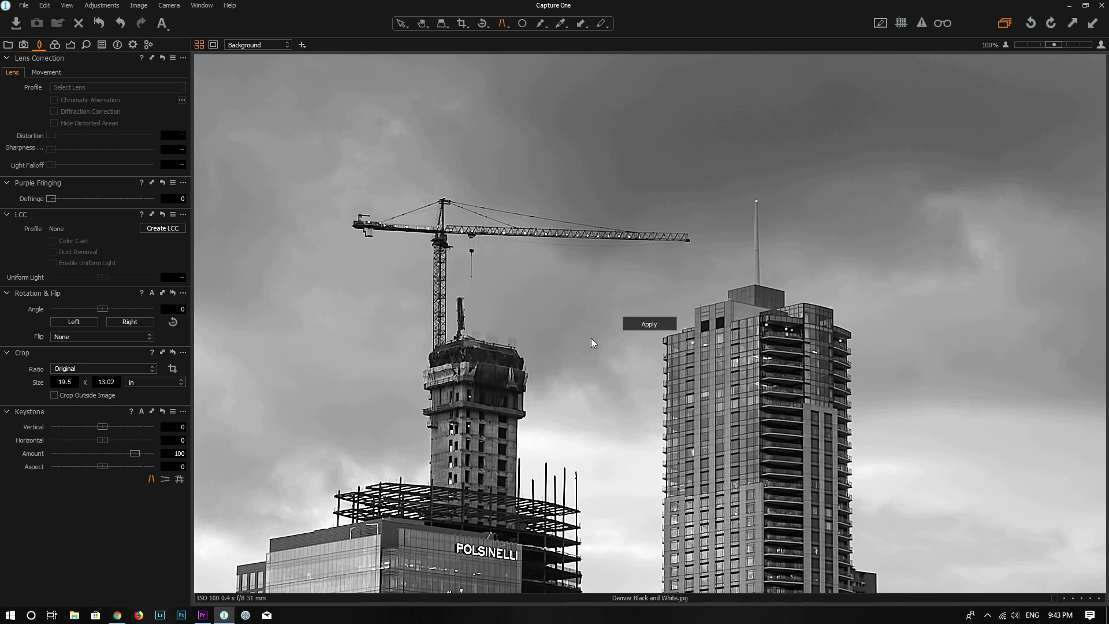
left_click_drag(563, 389, 529, 354)
left_click_drag(409, 272, 397, 271)
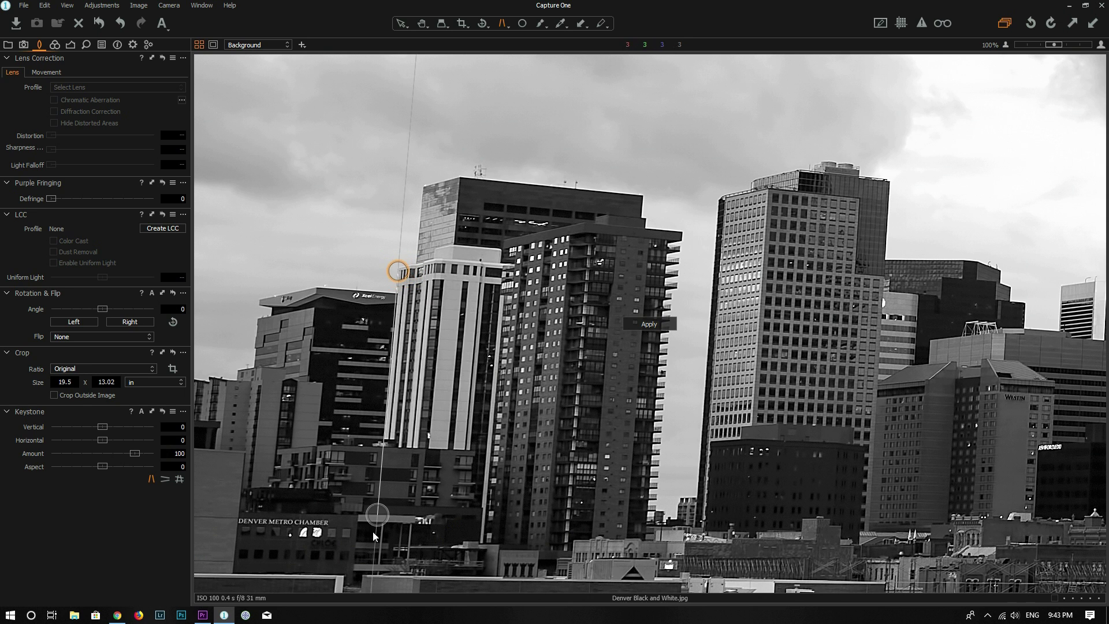
left_click_drag(377, 515, 379, 485)
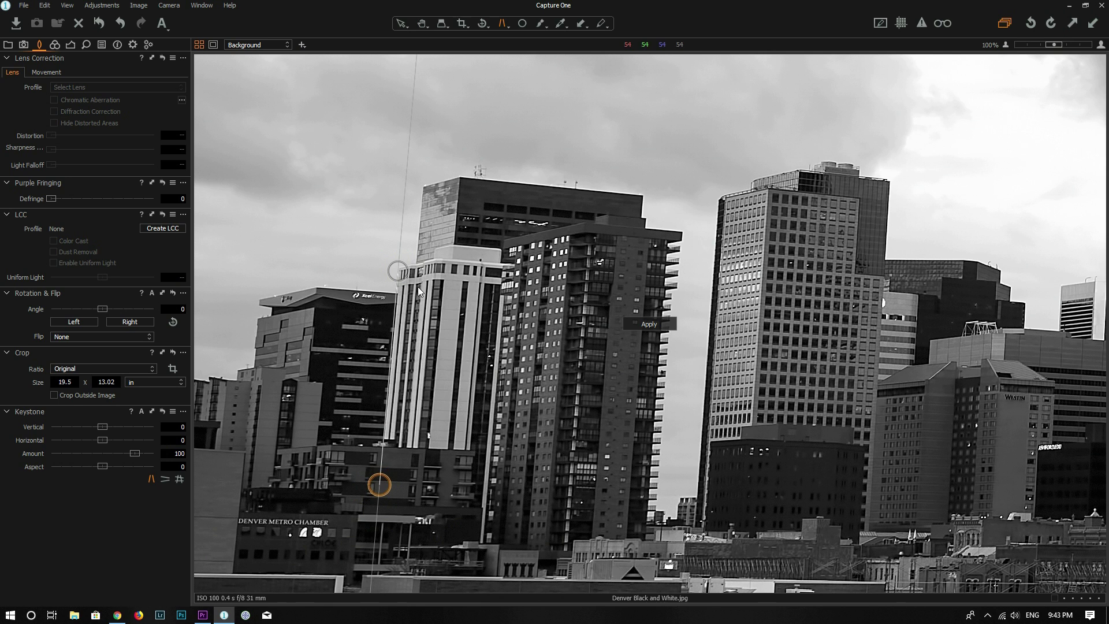
left_click_drag(398, 271, 400, 271)
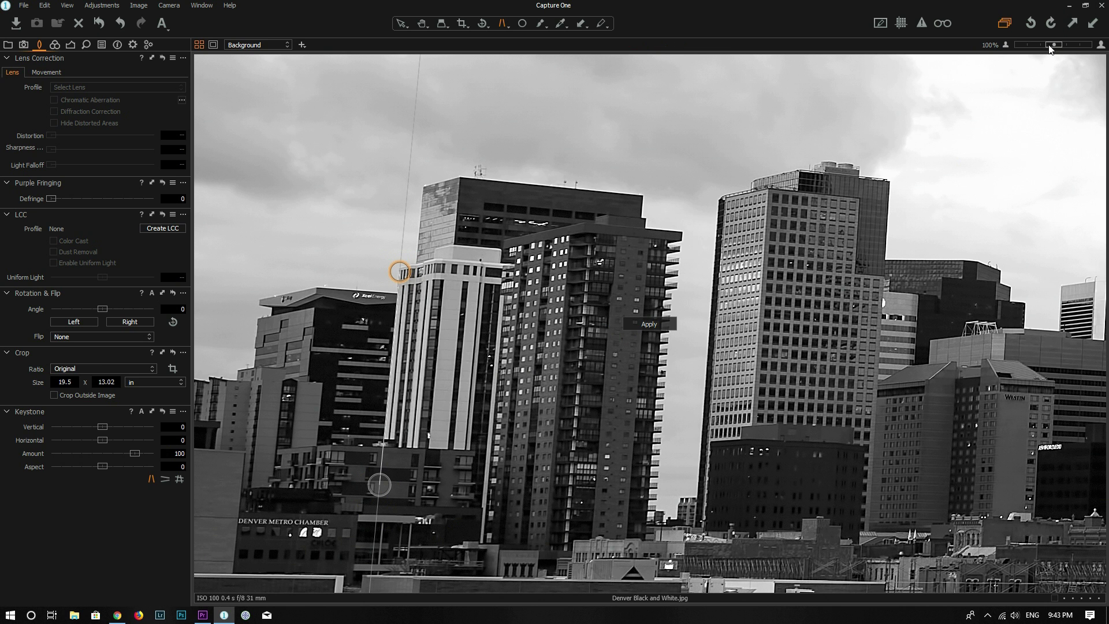
Drag the right keystone guide roughly onto a right-side building edge.
left_click_drag(1054, 44, 1017, 44)
left_click_drag(892, 167, 909, 415)
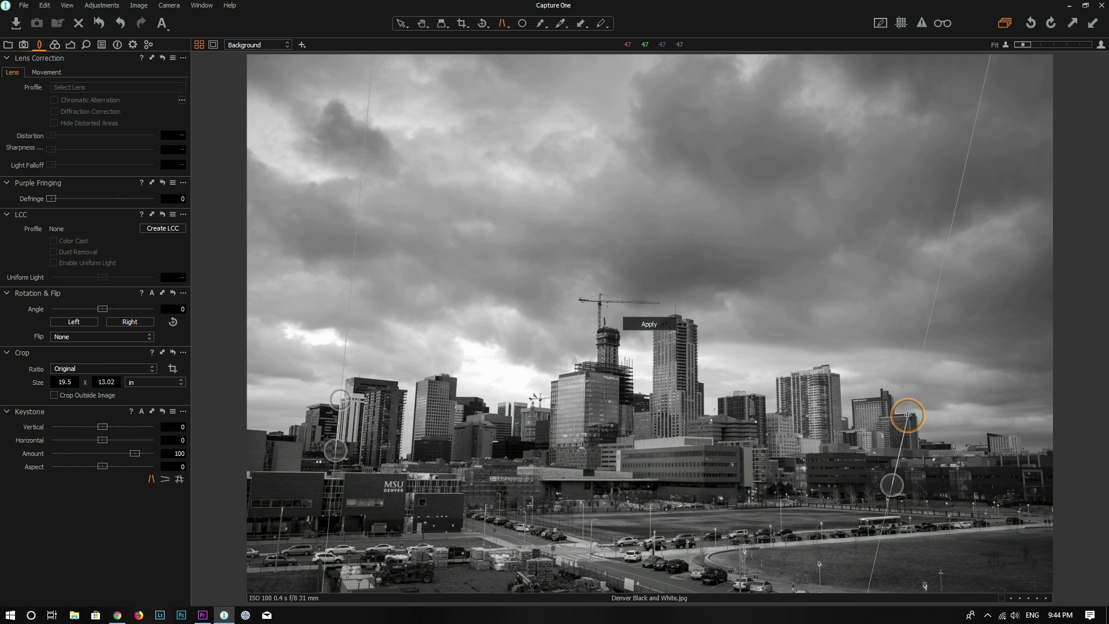
left_click_drag(892, 485, 911, 462)
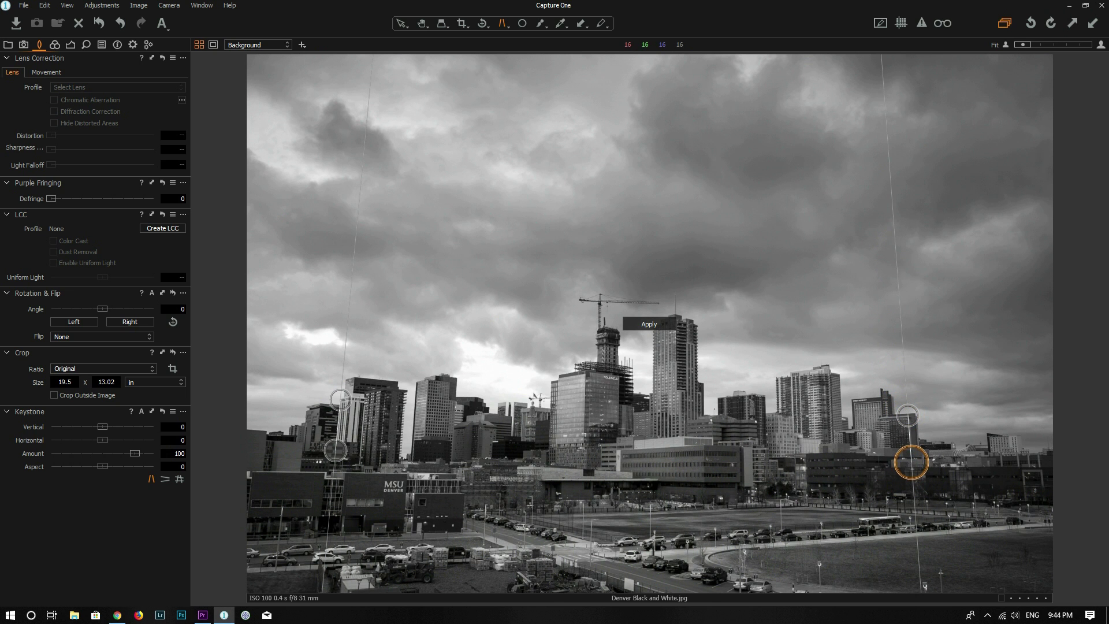
At 100% zoom, align the right guide with the Hyatt Regency building's corner and edge.
left_click_drag(1024, 44, 1055, 45)
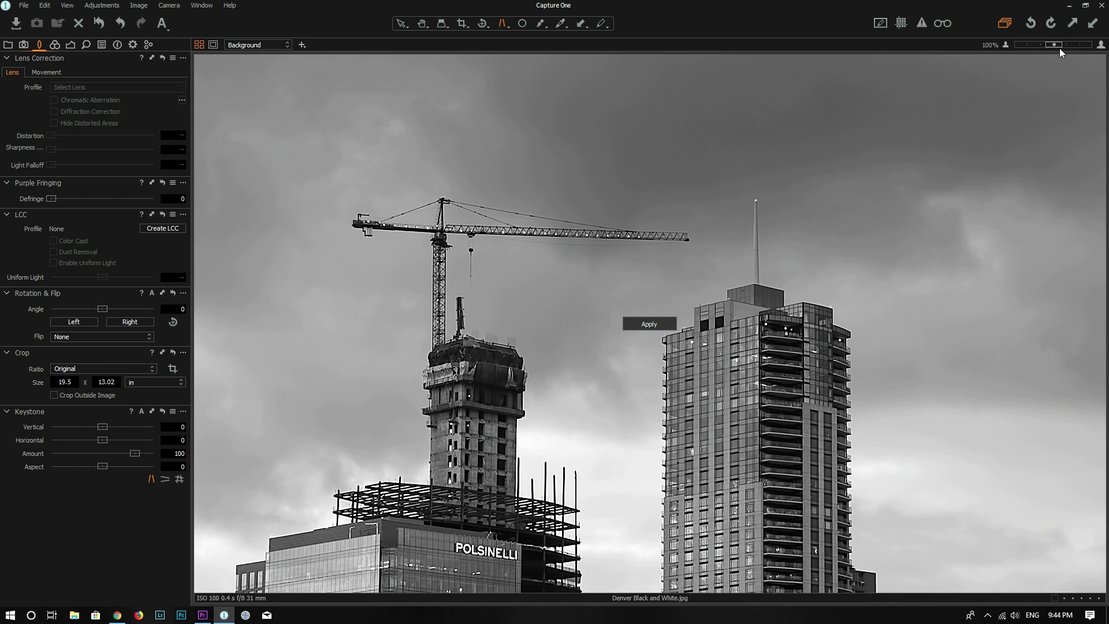
left_click_drag(706, 309, 749, 271)
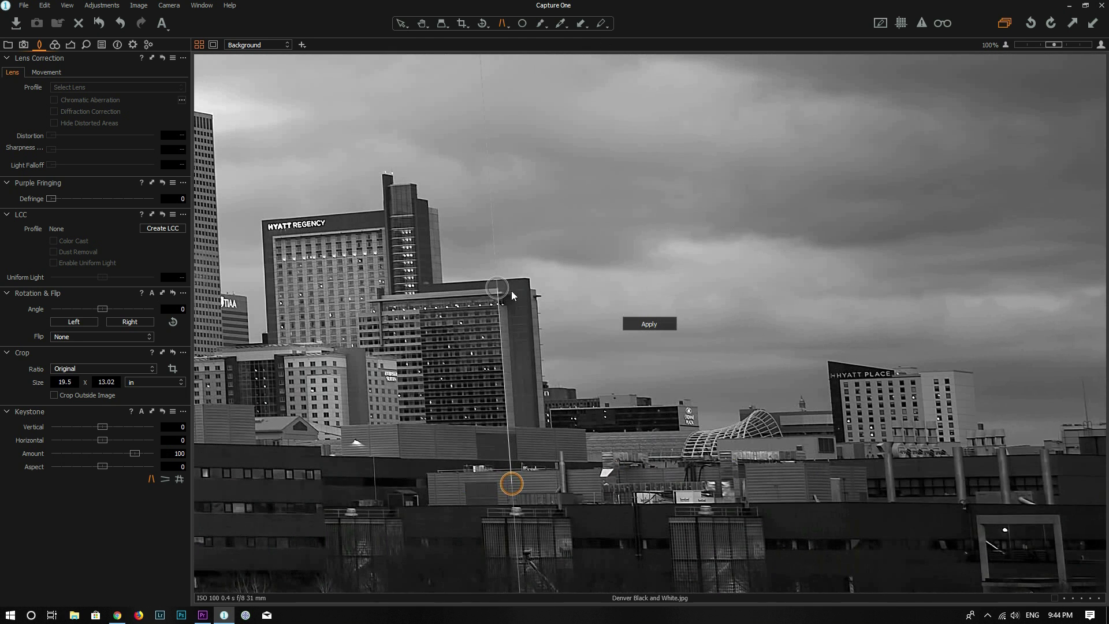
left_click_drag(498, 288, 529, 277)
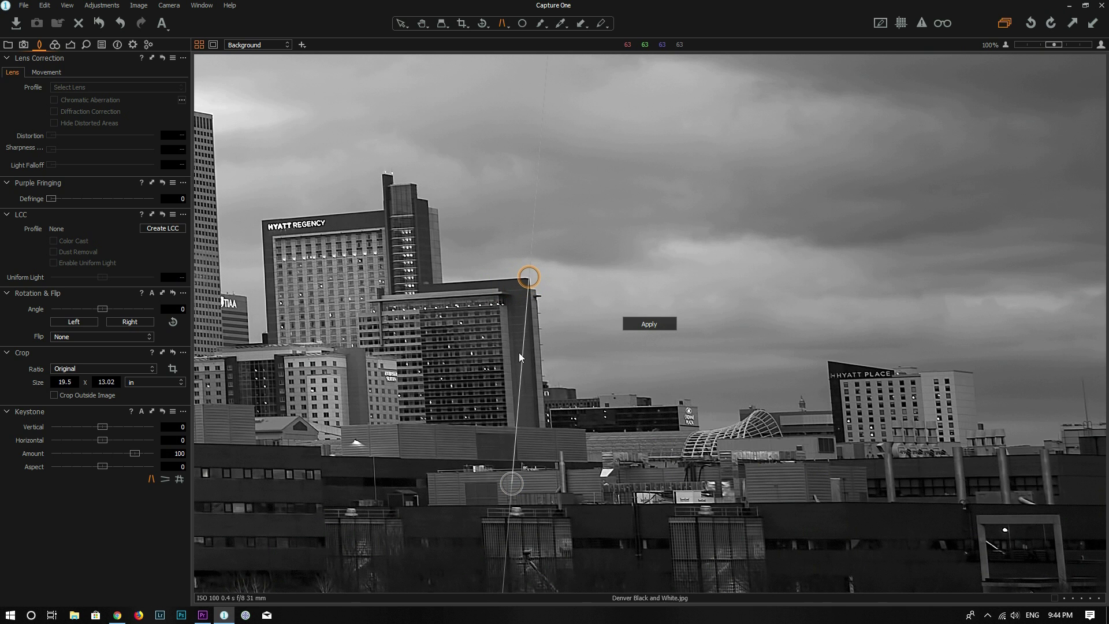
left_click_drag(511, 484, 539, 446)
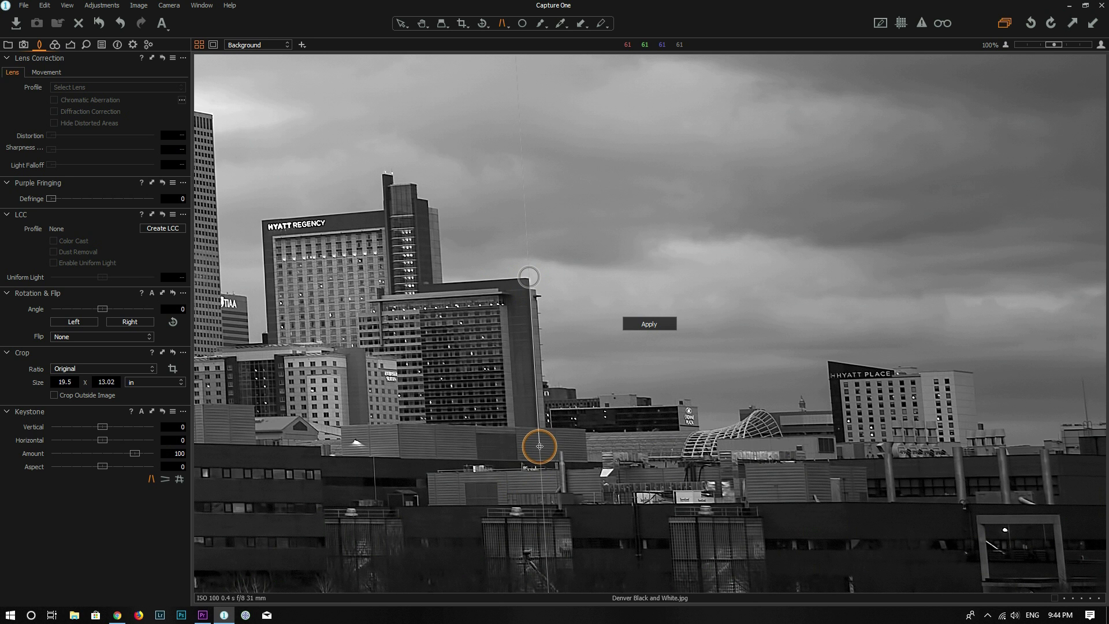
left_click_drag(1054, 45, 1017, 46)
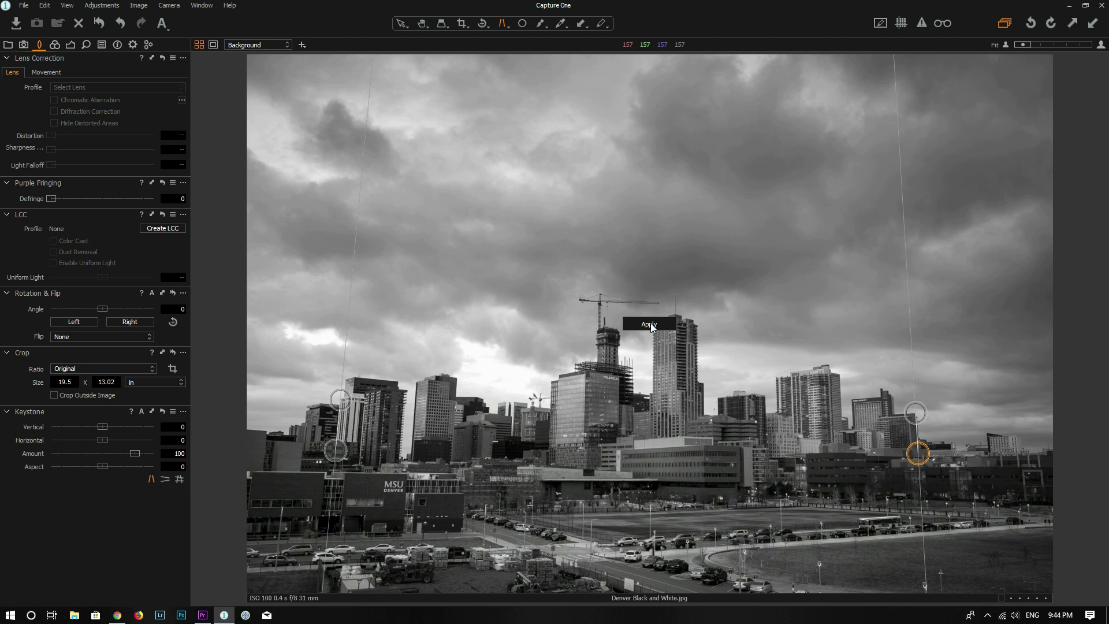
Apply the vertical keystone correction (Vertical 26.9, Amount 80) and zoom in to 100%.
left_click(650, 325)
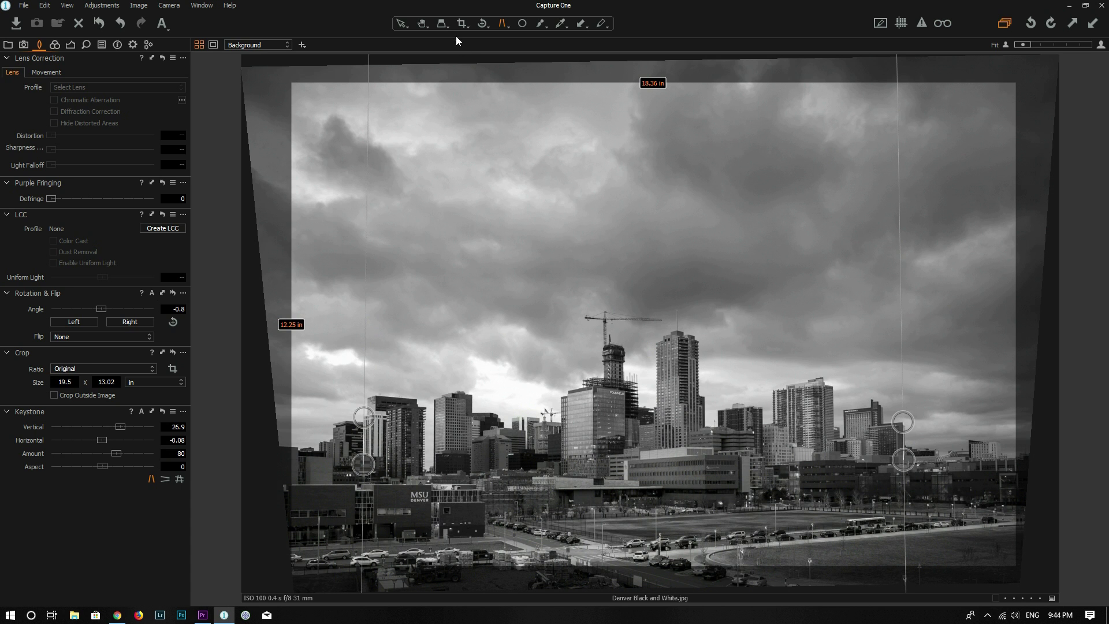
left_click(424, 25)
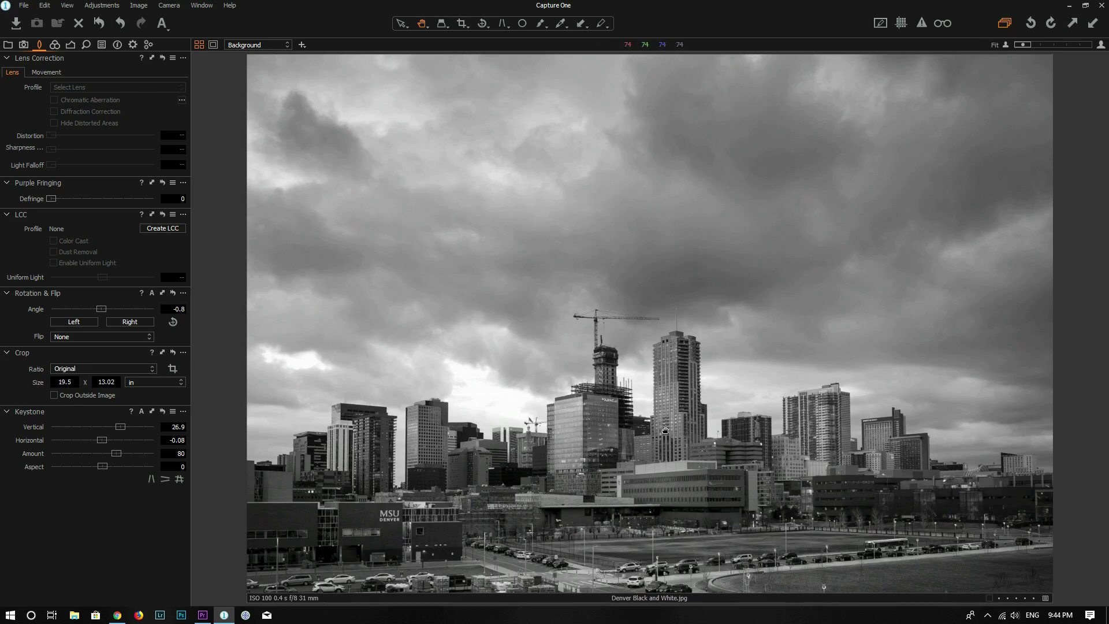
left_click(664, 430)
Pan across the corrected skyline buildings to check they stand upright, then fit the photo.
left_click_drag(800, 420, 453, 416)
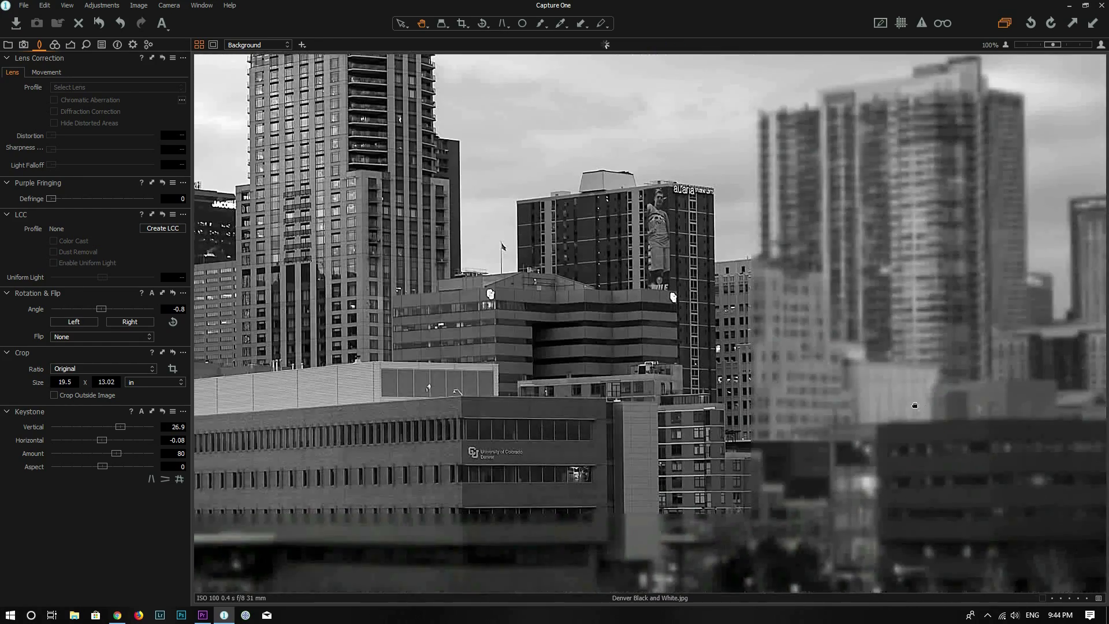
left_click_drag(958, 381, 669, 379)
left_click_drag(920, 417, 500, 380)
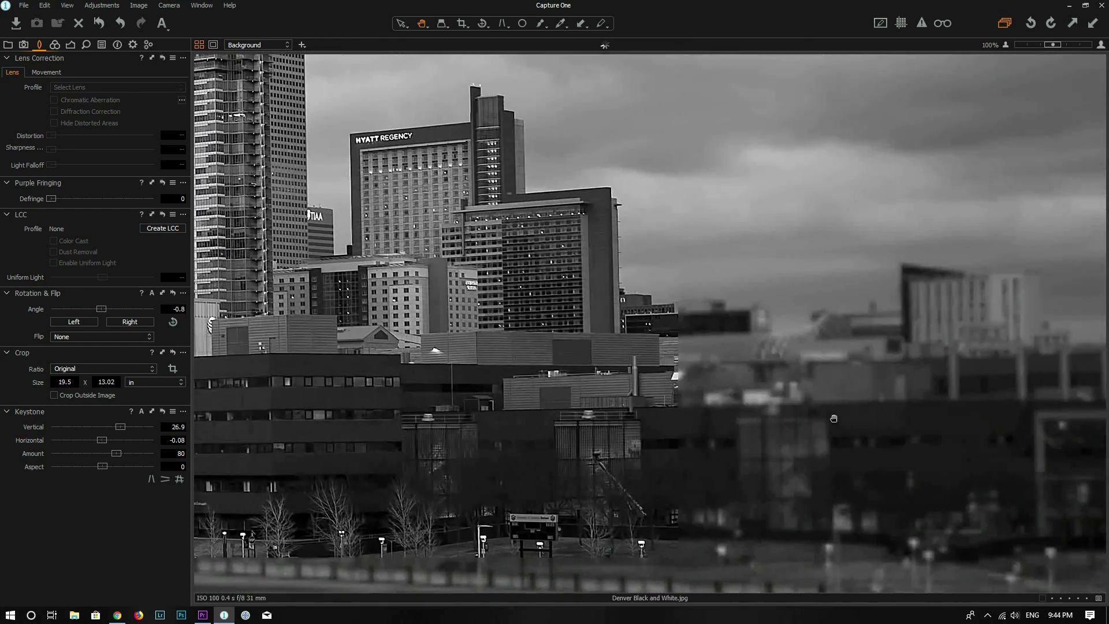
scroll(811, 440, "up", 2)
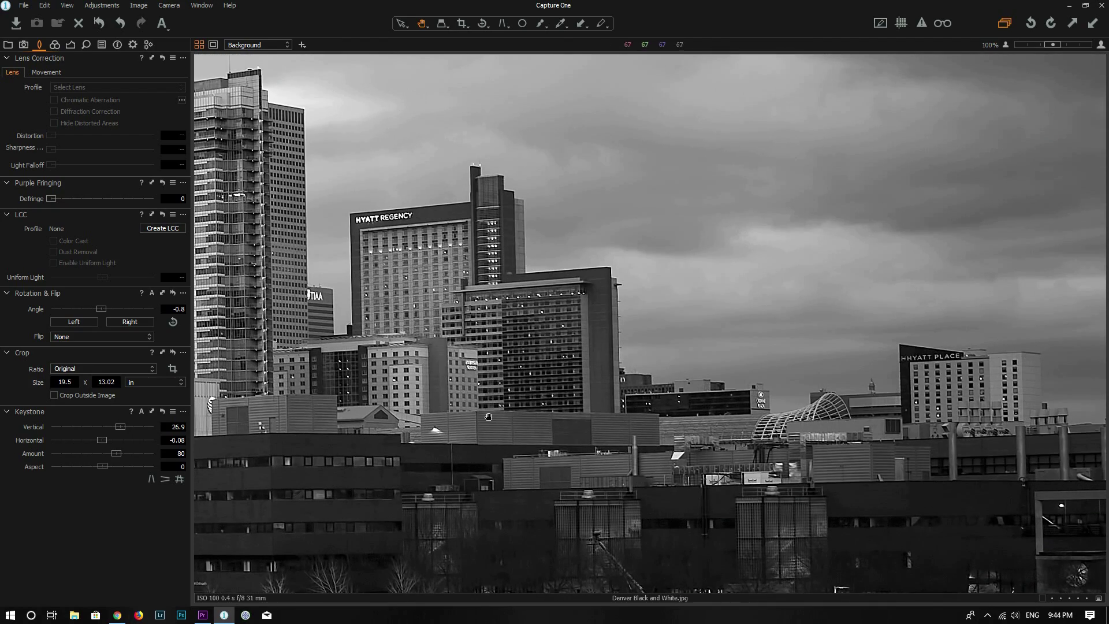
left_click_drag(410, 401, 732, 292)
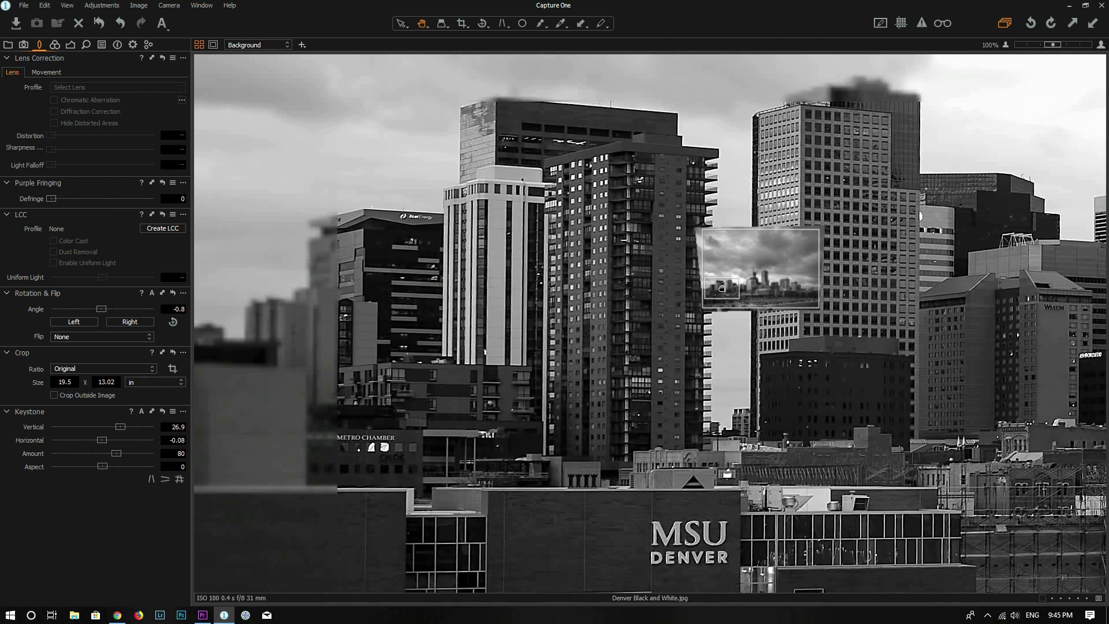
left_click_drag(722, 288, 768, 304)
left_click_drag(854, 322, 874, 345)
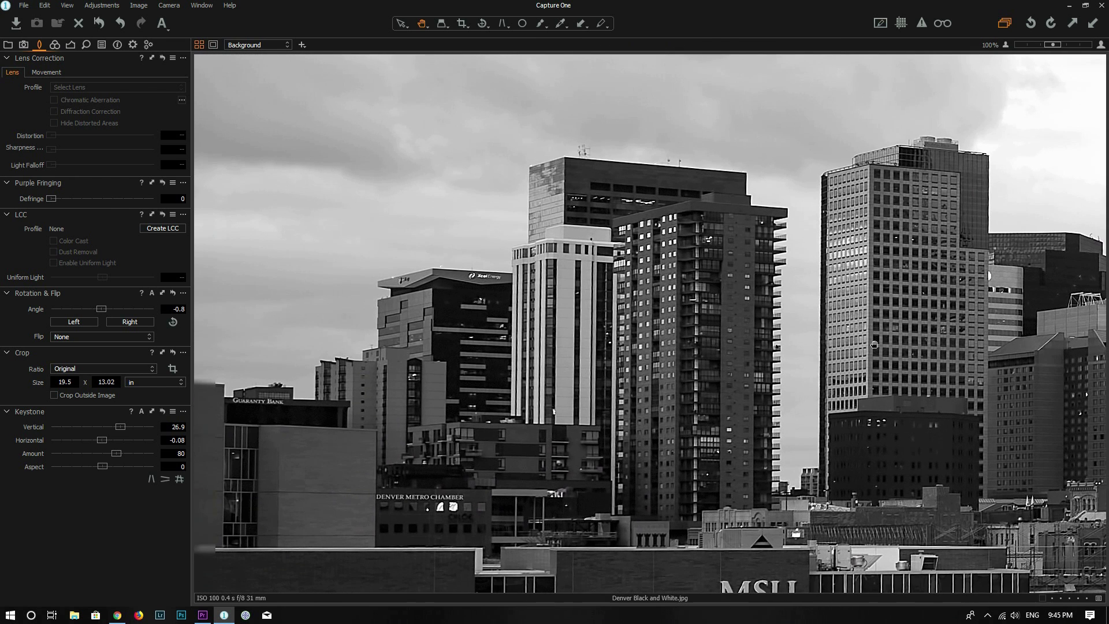
key("ctrl+0")
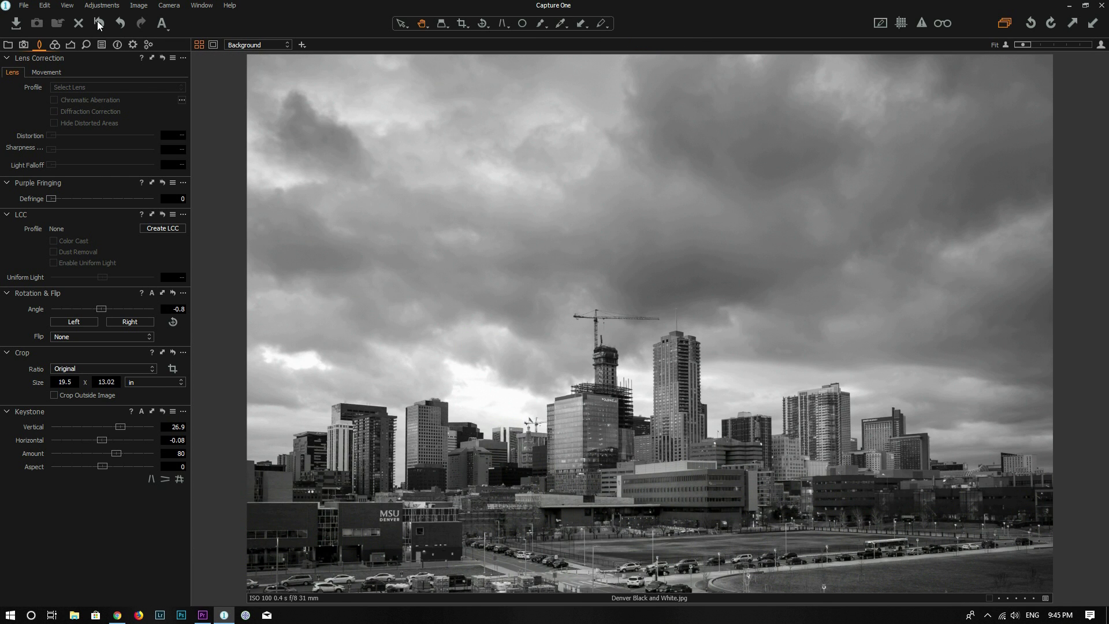
left_click(99, 25)
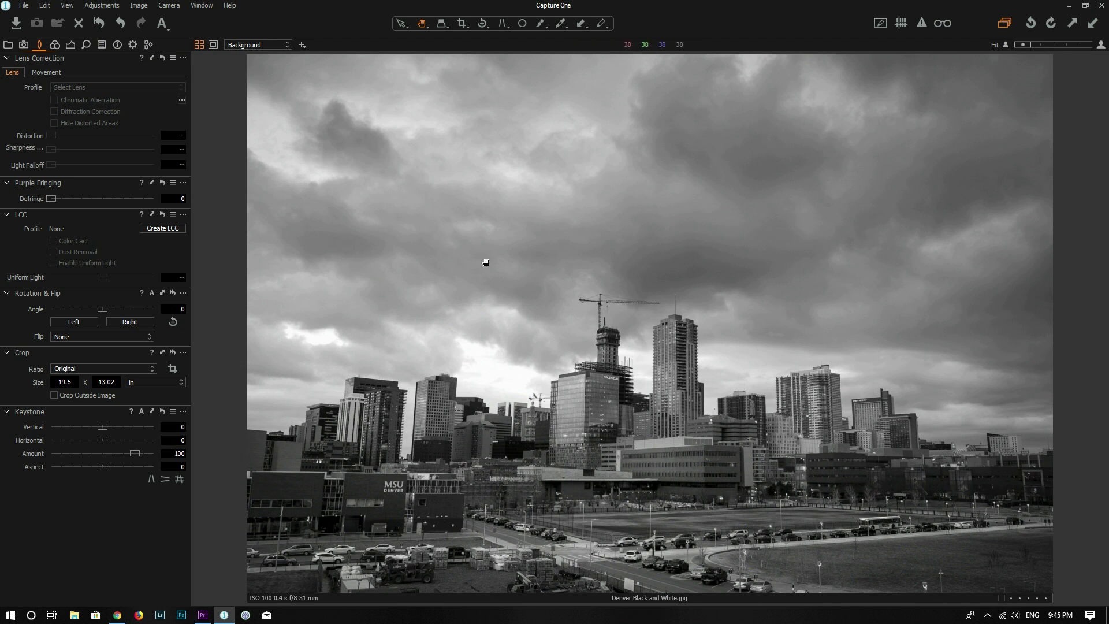
left_click(121, 24)
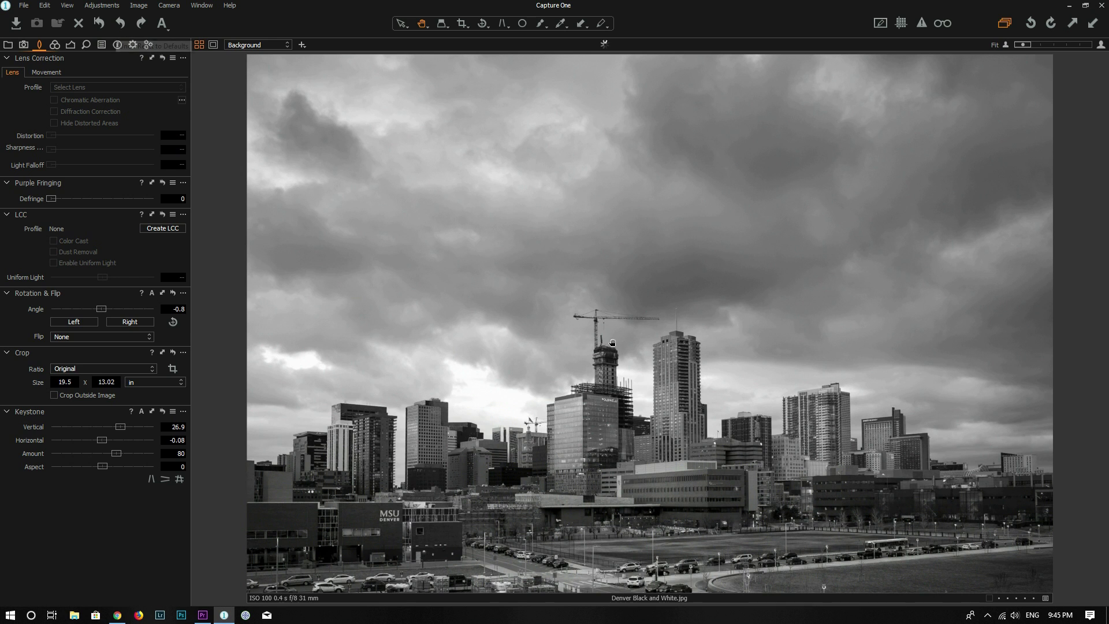